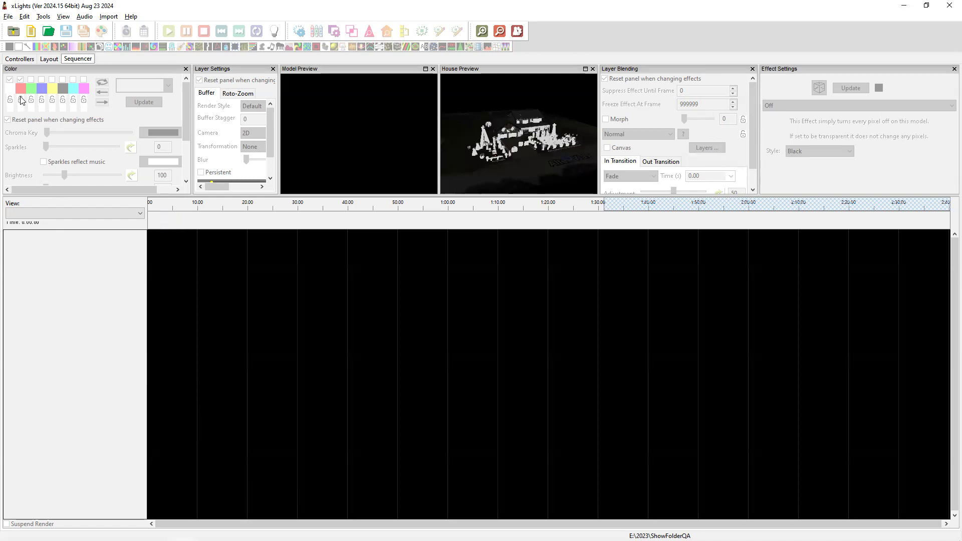
click(9, 18)
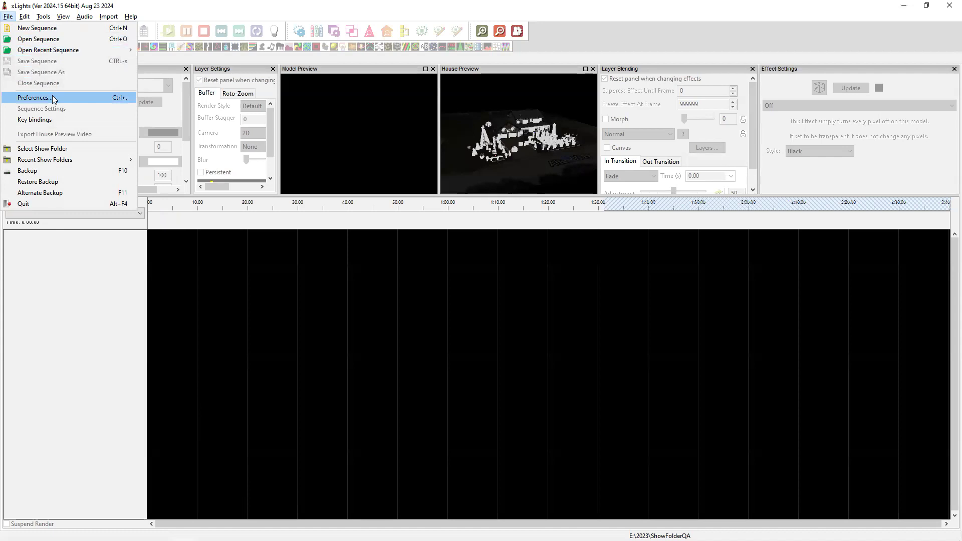
click(129, 98)
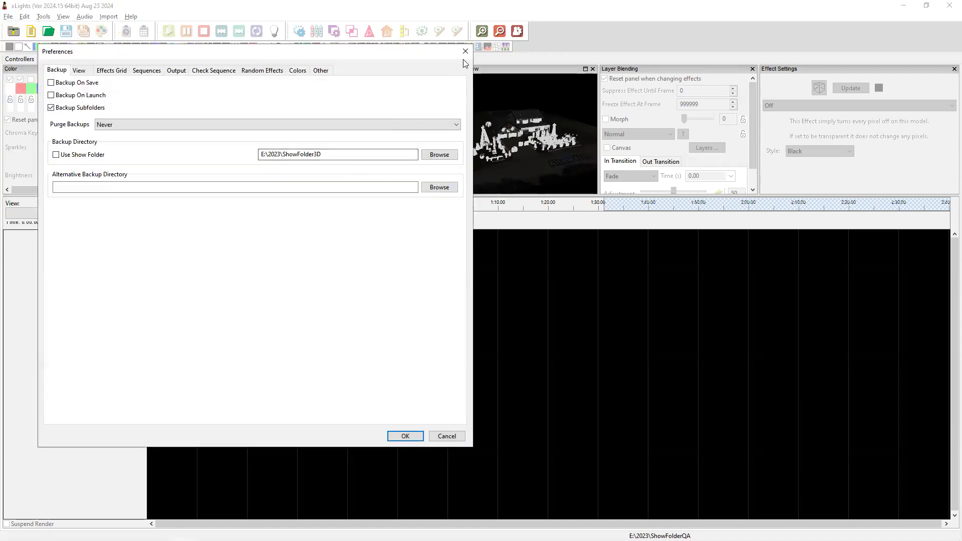
click(459, 56)
View the frame rate options offered for a new animation sequence, and leave without creating the sequence.
click(9, 18)
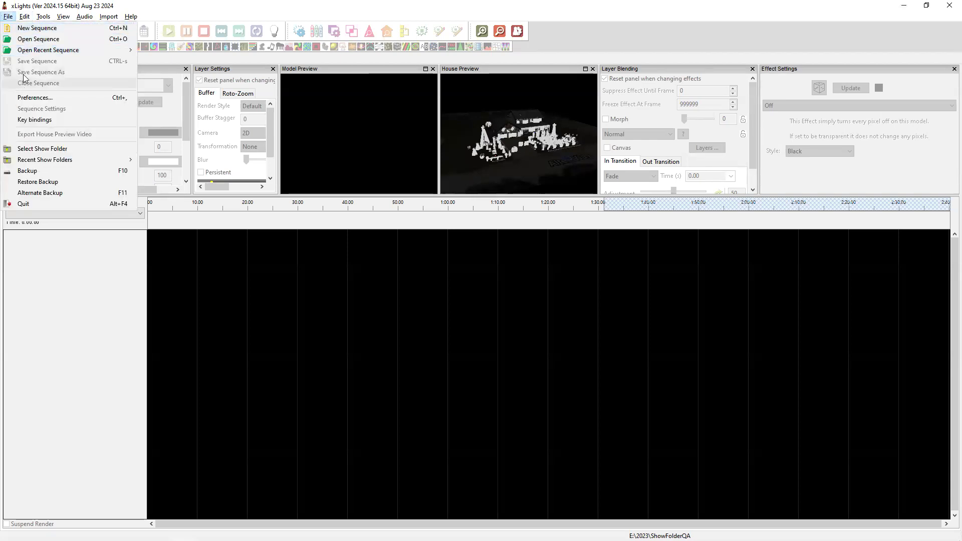
click(32, 29)
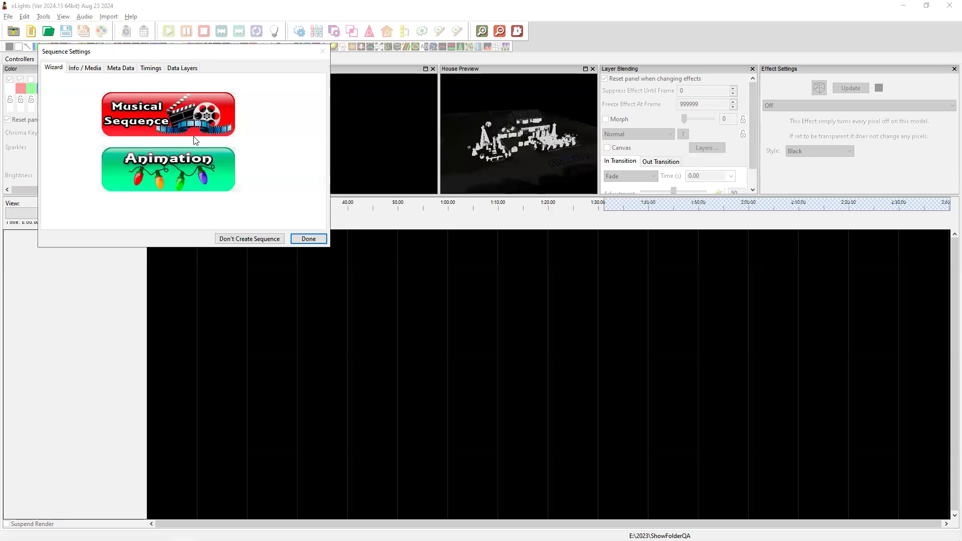
click(183, 169)
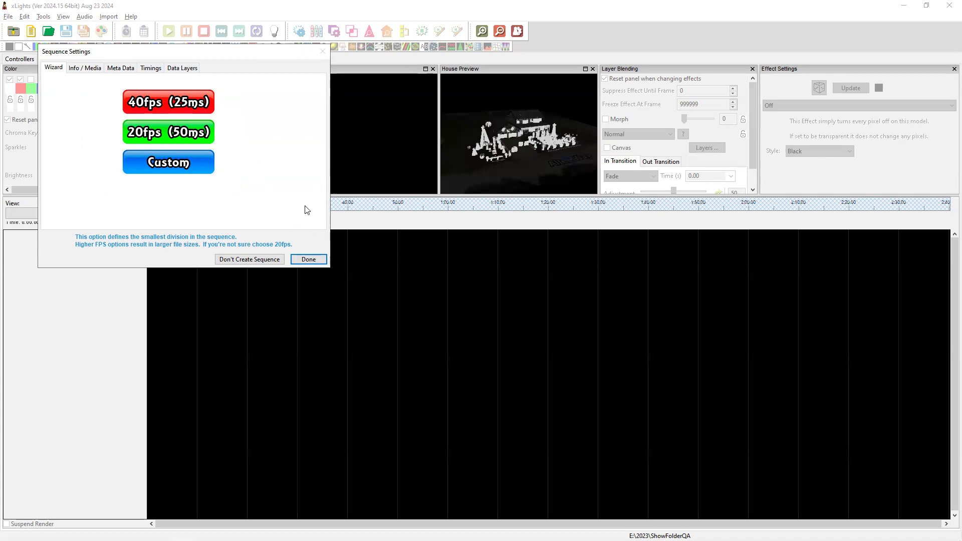
click(250, 259)
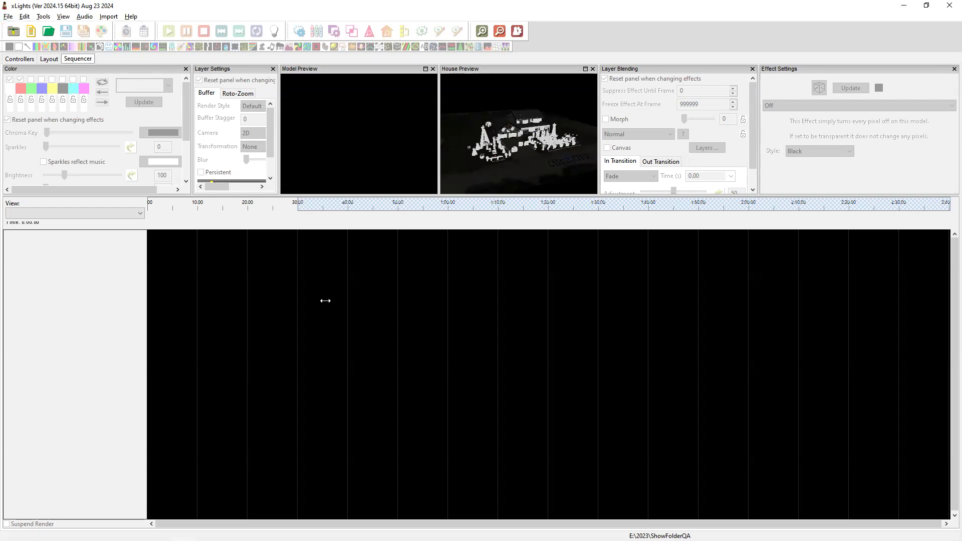
Switch to grepWin and search the *.xsq files in E:\2023\ShowFolderQA for the text <sequenceTiming>50 ms</sequenceTiming>.
key(alt+Tab)
key(alt+Tab)
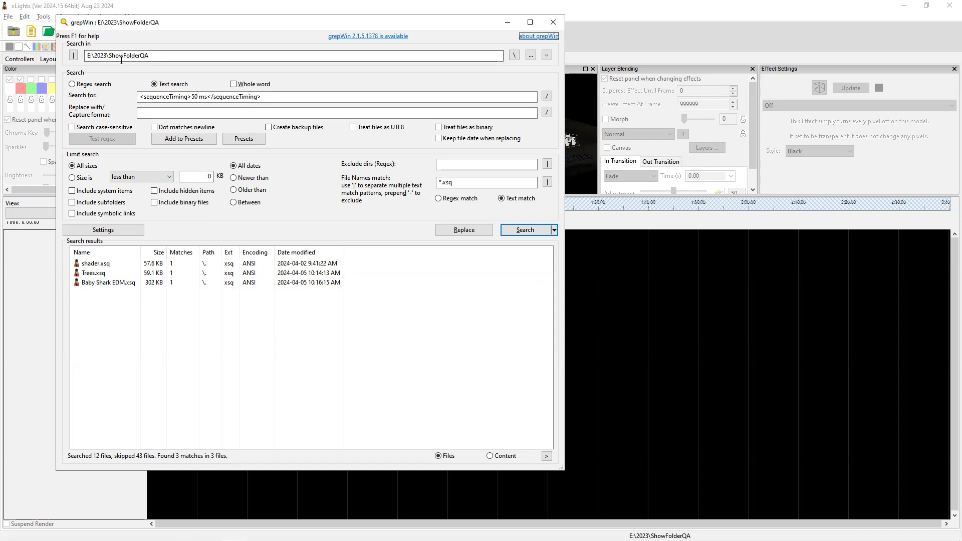
drag(153, 56, 65, 59)
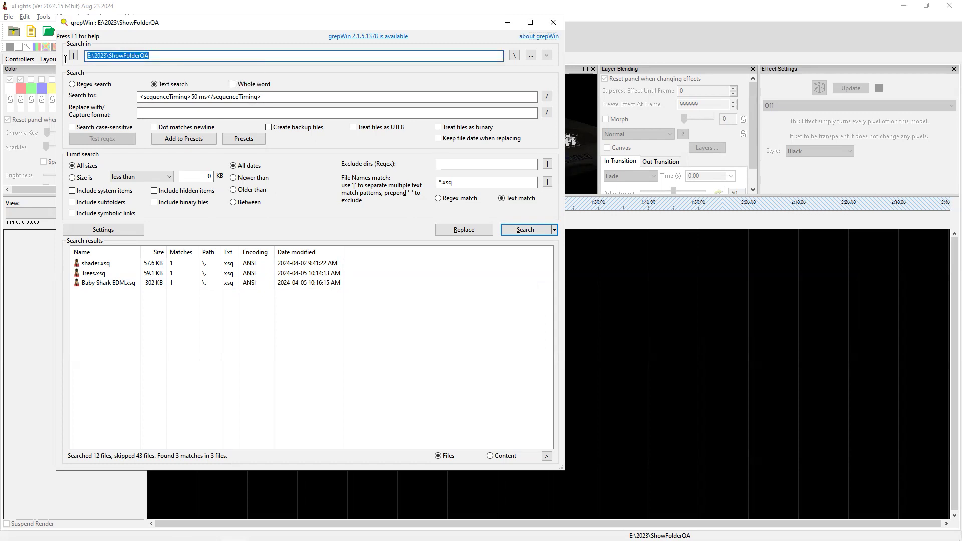
double_click(467, 184)
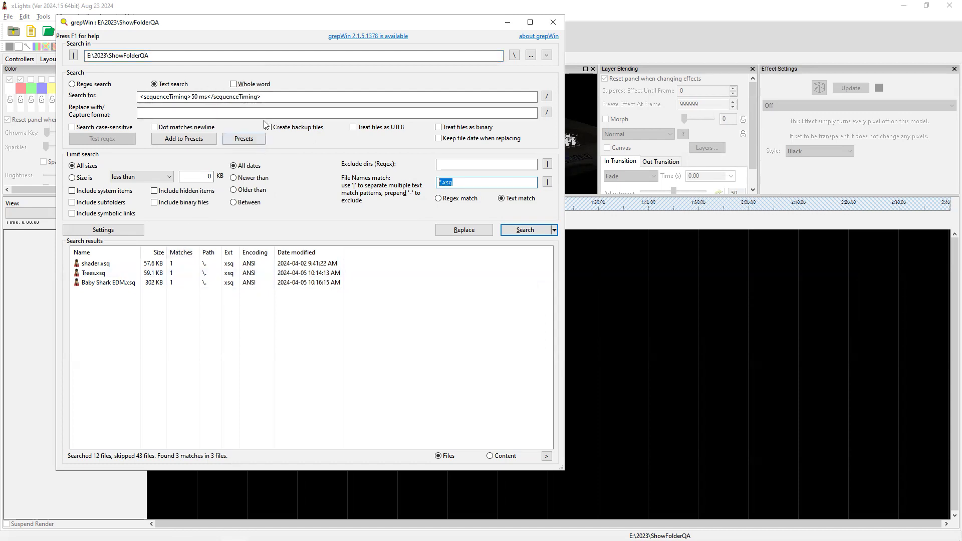
drag(261, 97, 120, 100)
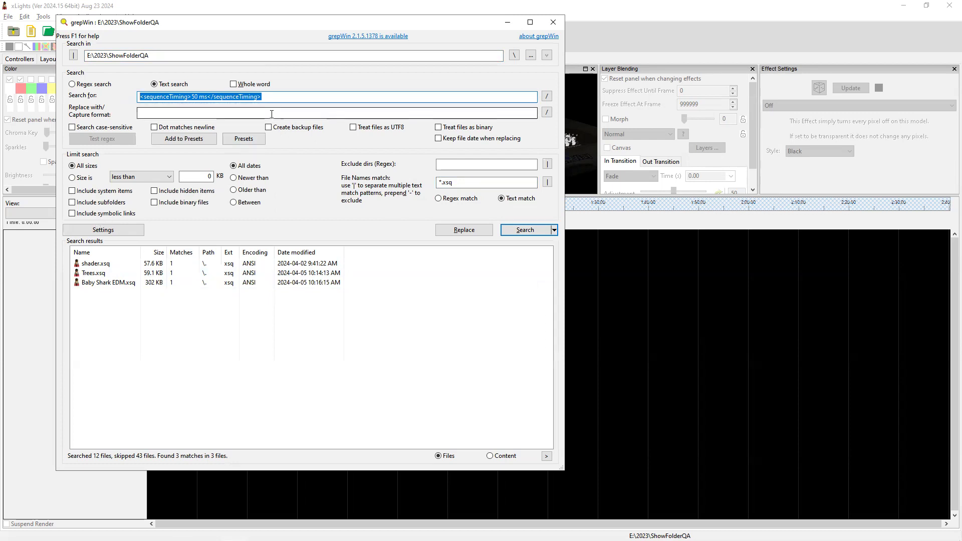
click(278, 97)
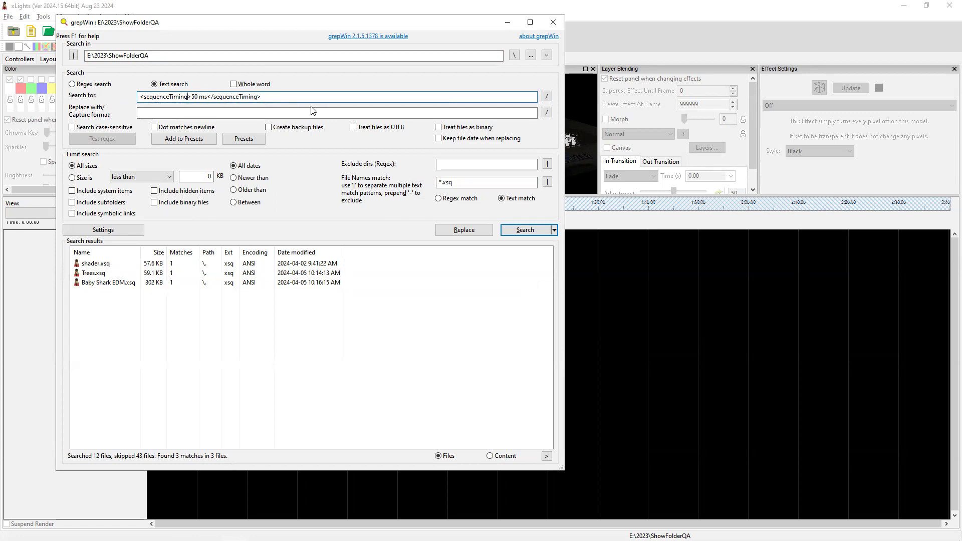
key(Right)
click(524, 232)
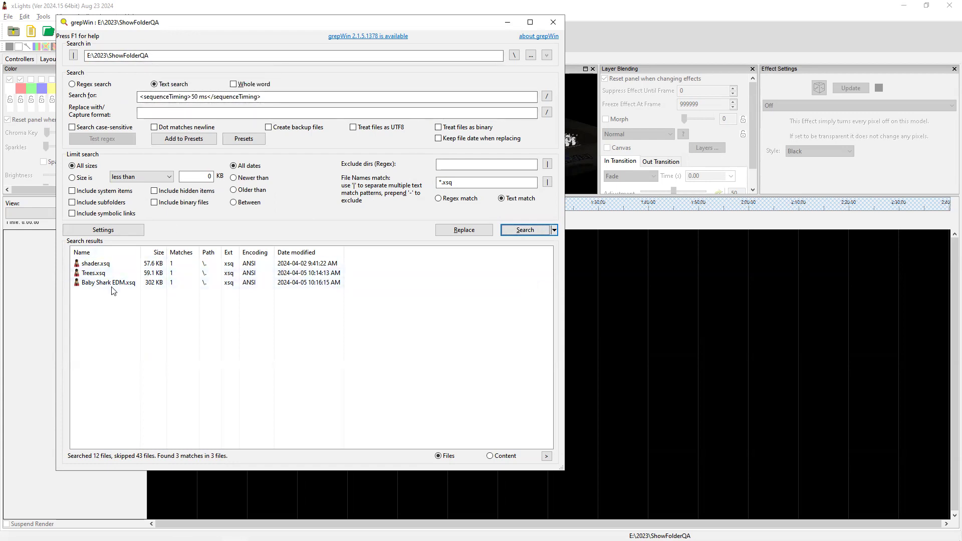
mouse_move(103, 284)
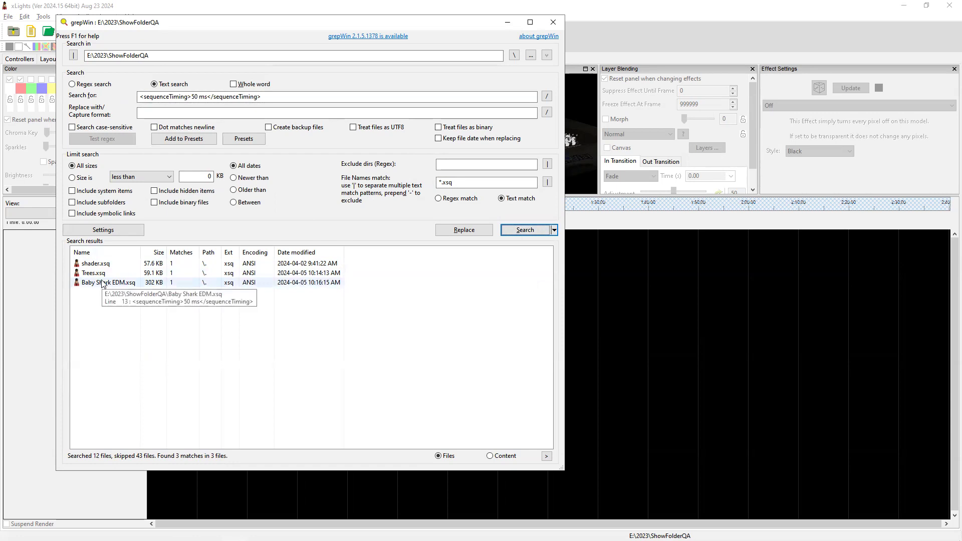
click(508, 22)
Open the sequence Baby Shark EDM.xsq from the ShowFolderQA folder in xLights.
click(8, 16)
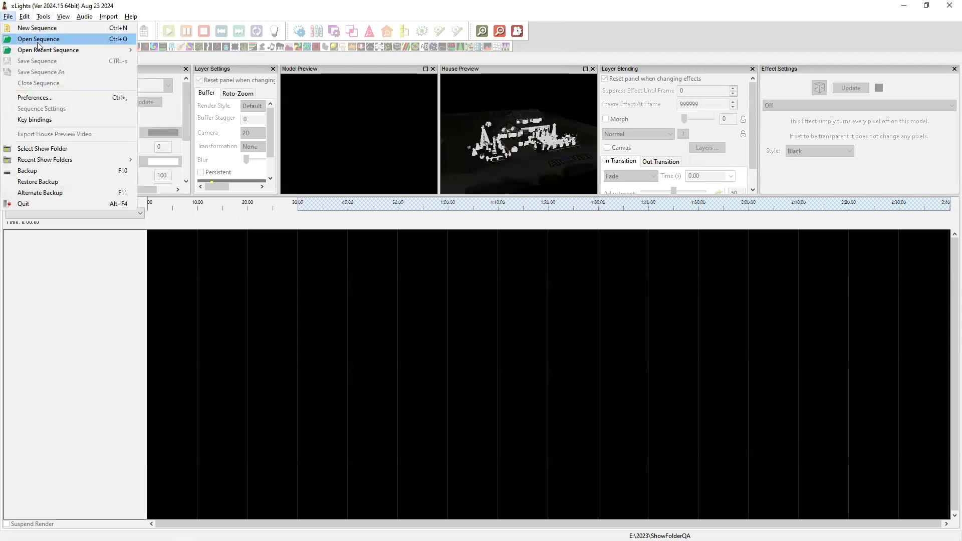
click(29, 39)
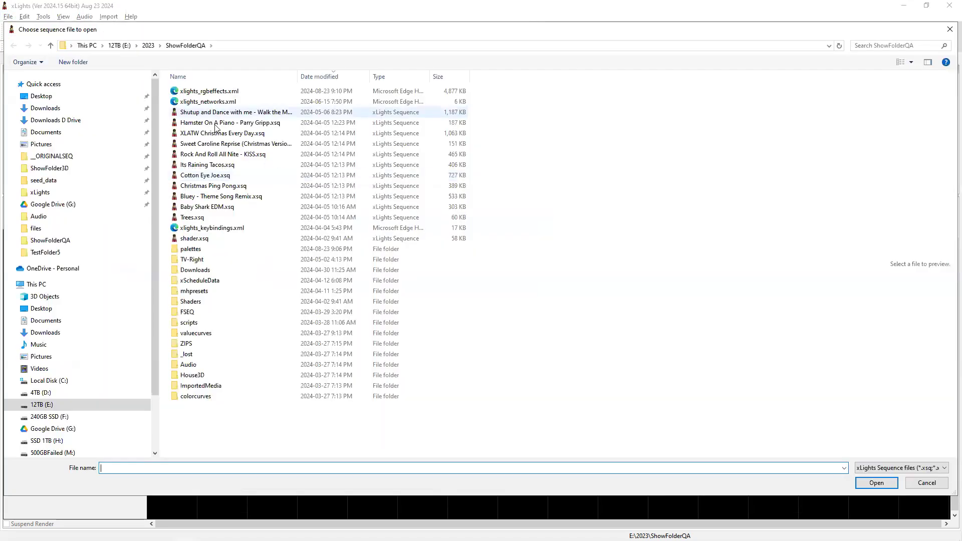
click(222, 207)
click(877, 483)
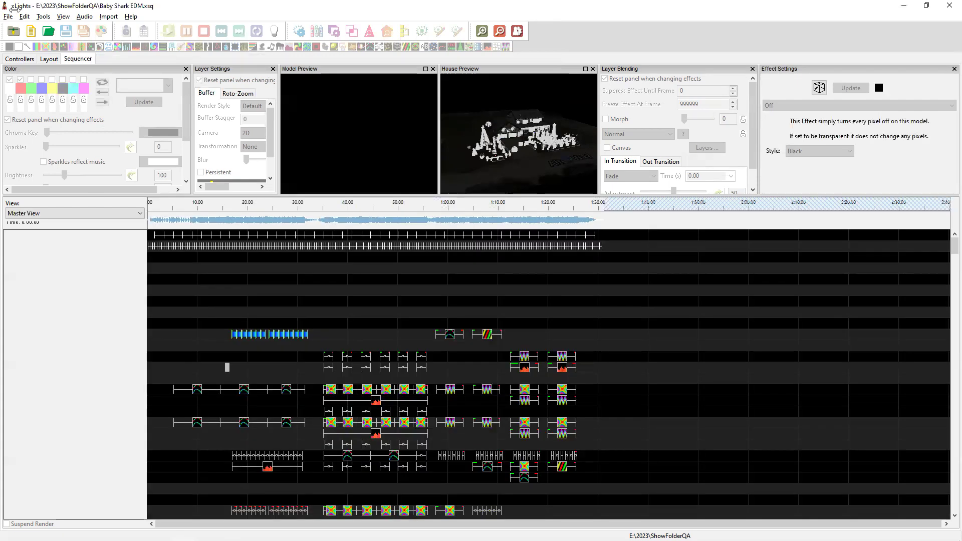
Change the sequence timing of Baby Shark EDM to a frame interval of 25 ms in its sequence settings.
click(8, 17)
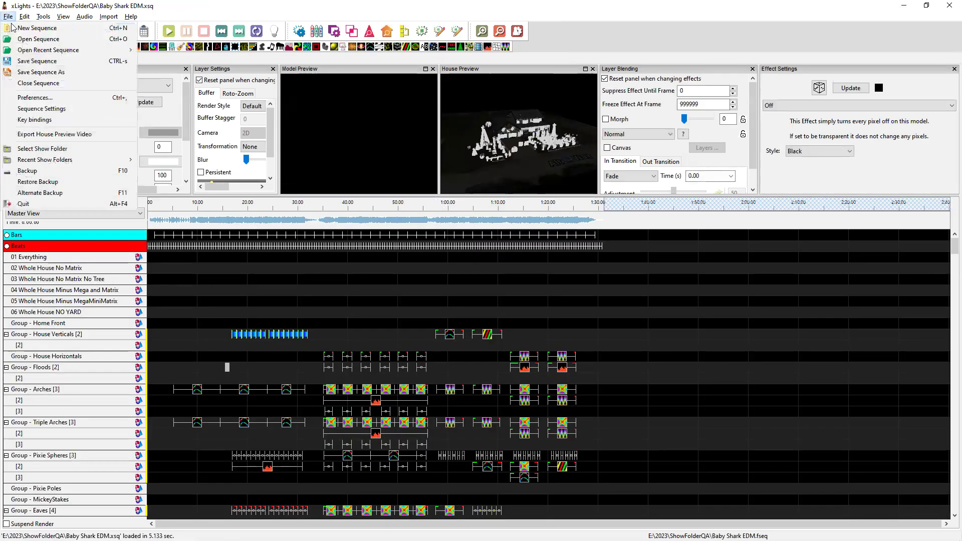
click(53, 110)
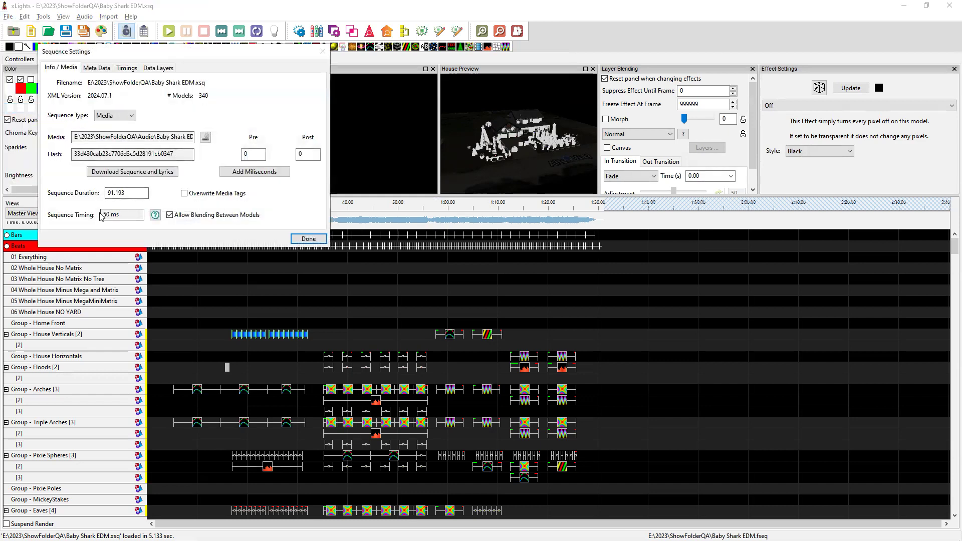
click(155, 216)
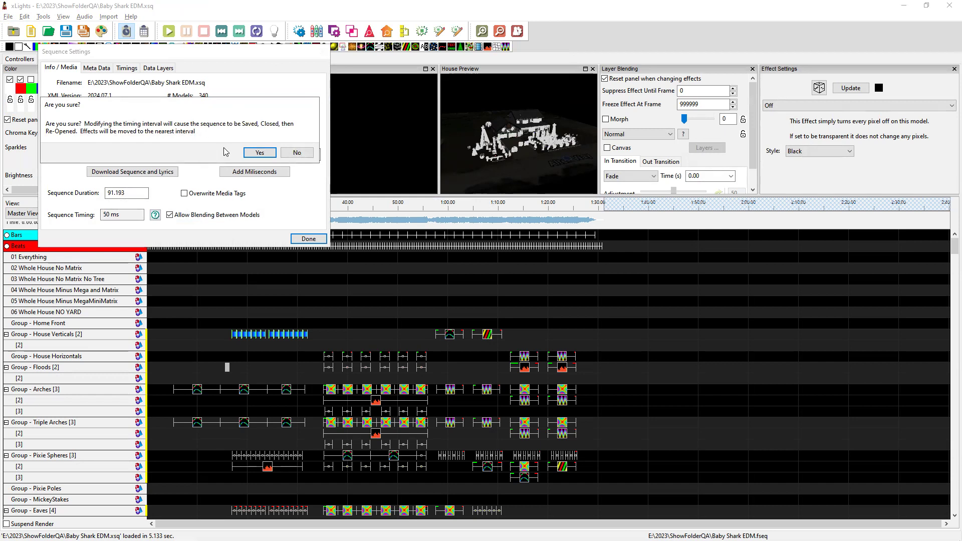
click(260, 152)
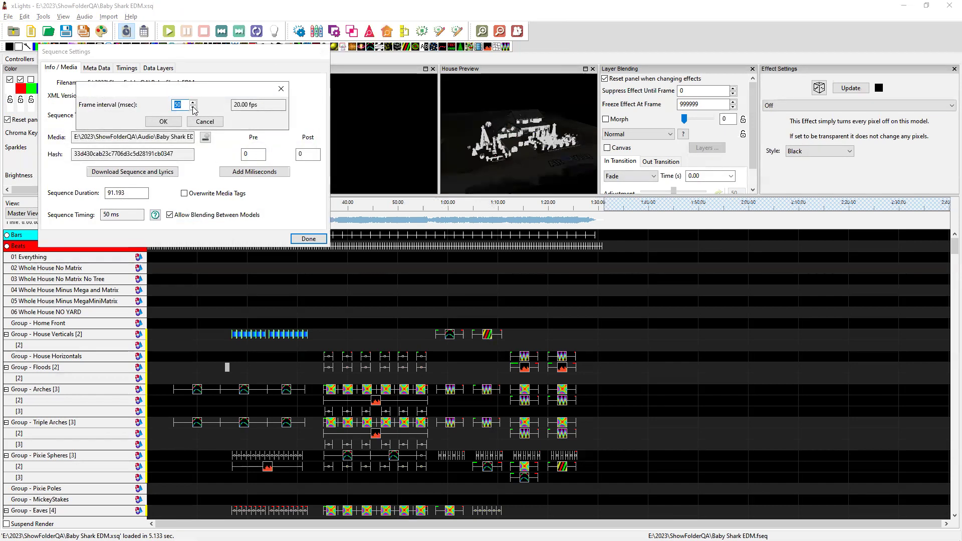
text(25)
key(Tab)
click(164, 122)
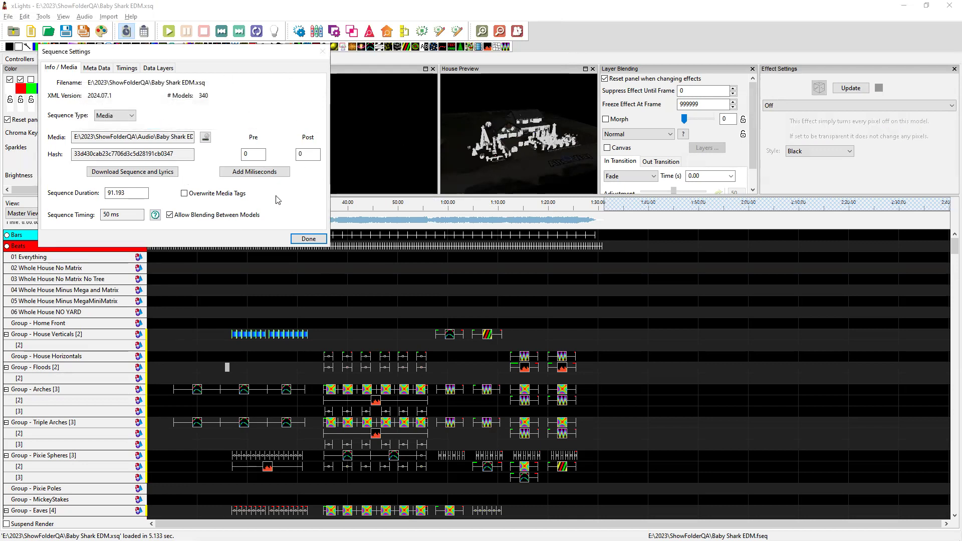
click(301, 239)
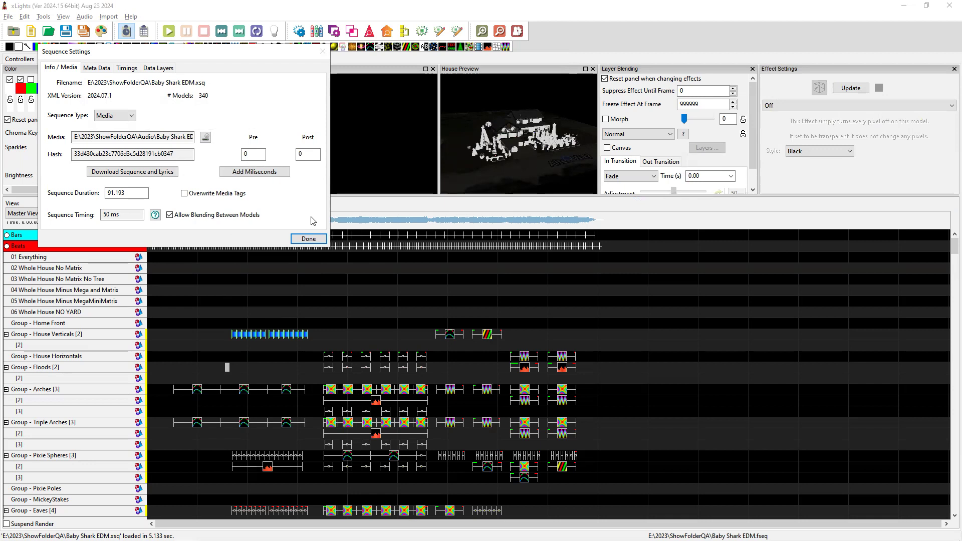
click(311, 239)
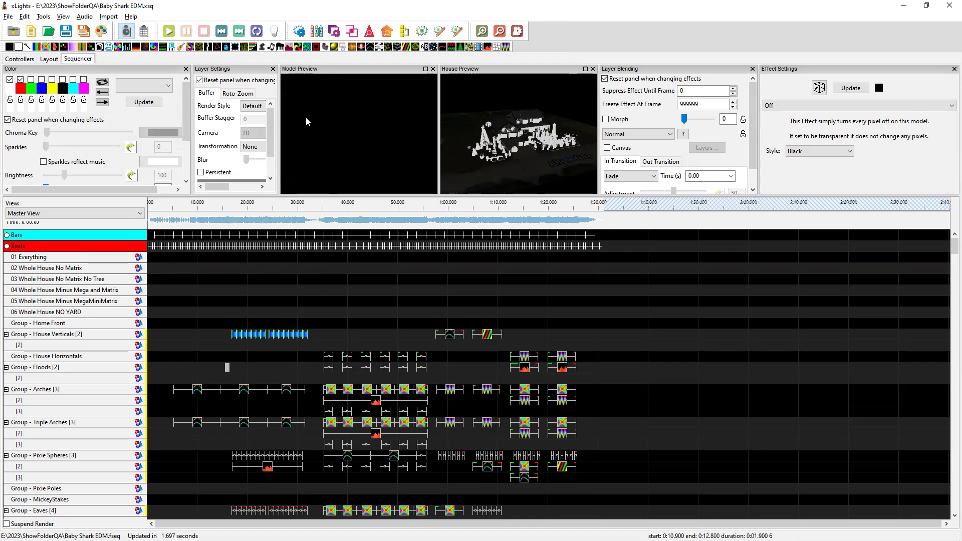
Reopen Baby Shark EDM.xsq from the recent sequences, discarding unsaved changes.
click(8, 17)
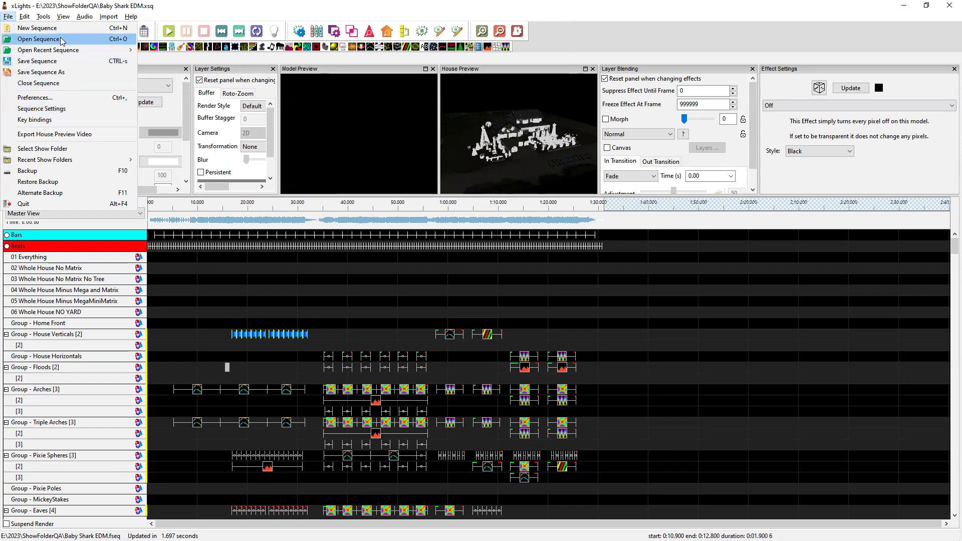
mouse_move(95, 51)
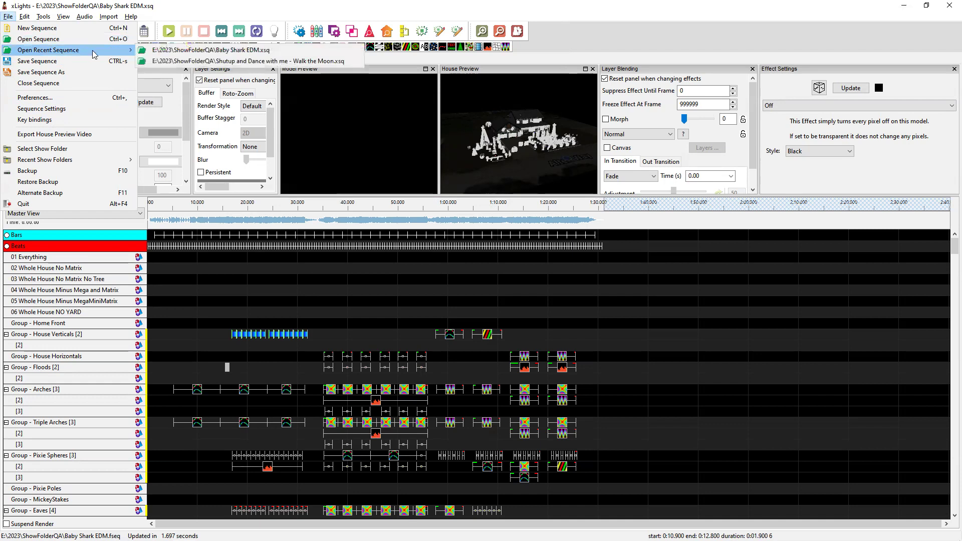
click(169, 52)
click(486, 298)
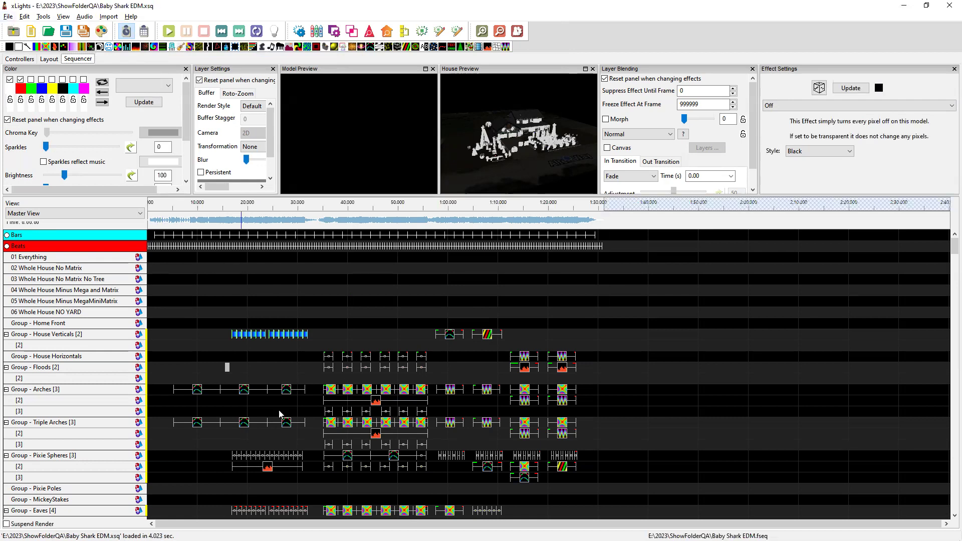
Check the sequence timing and frame interval in the reopened sequence's settings, and leave them without making changes.
click(8, 16)
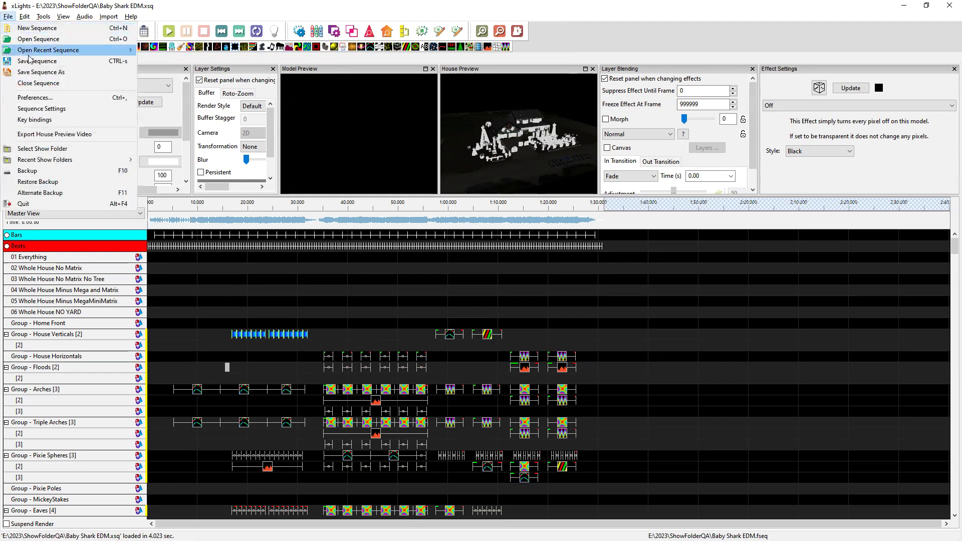
click(56, 109)
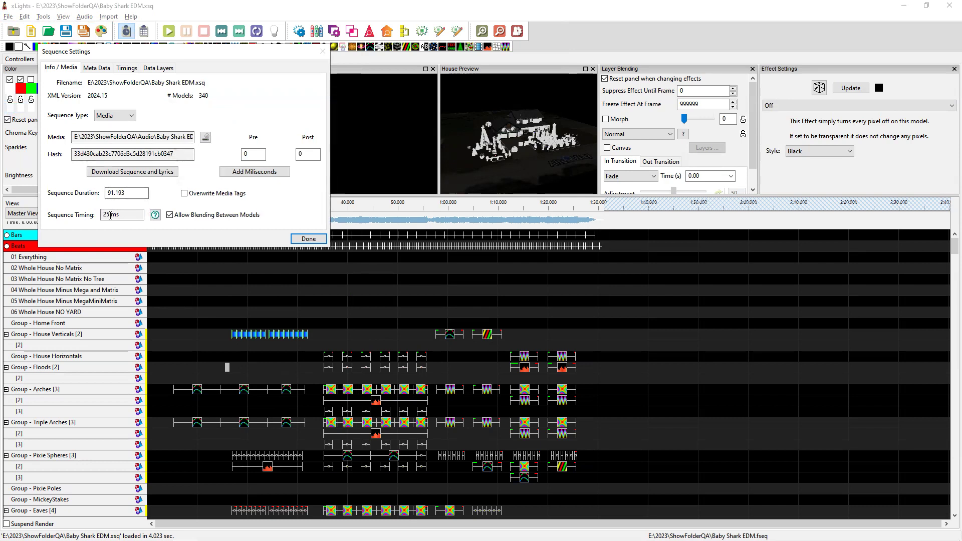
click(155, 216)
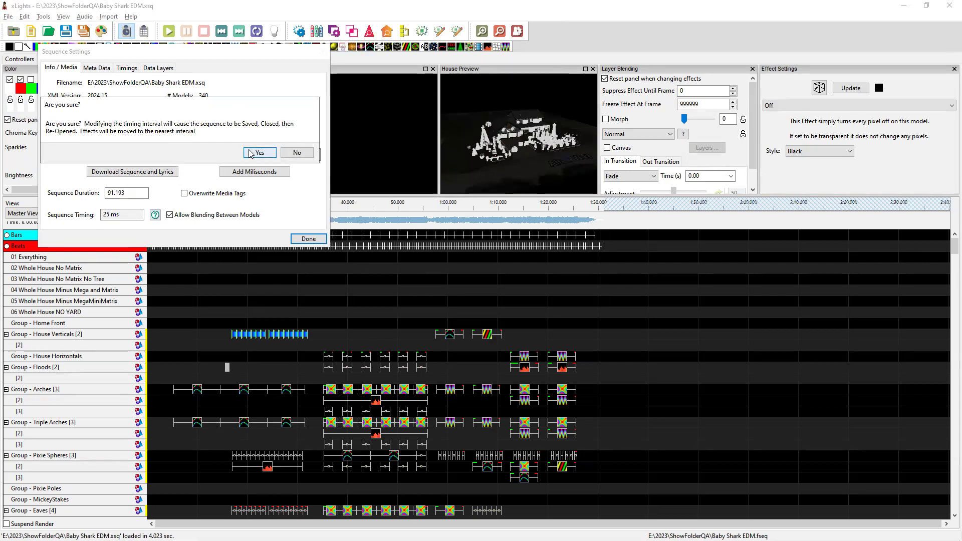
click(258, 152)
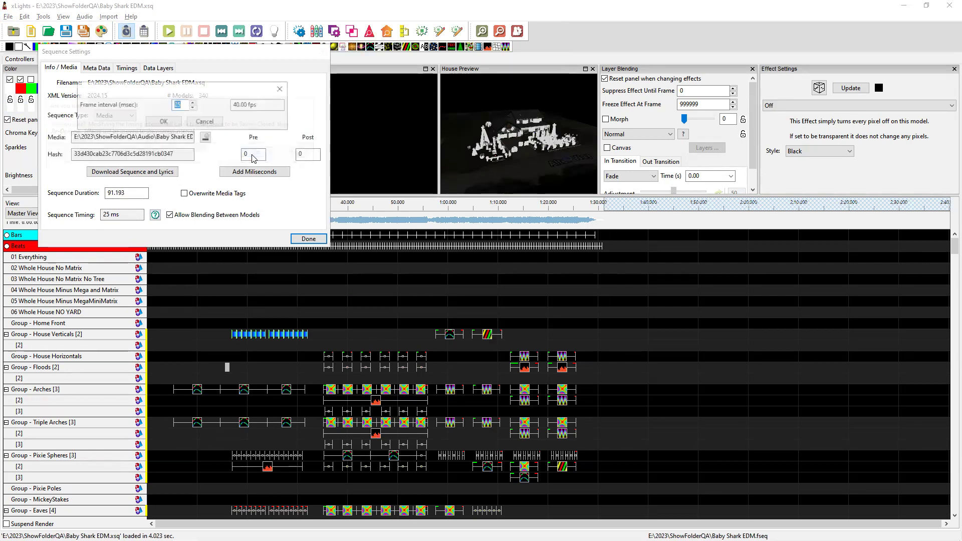
click(206, 121)
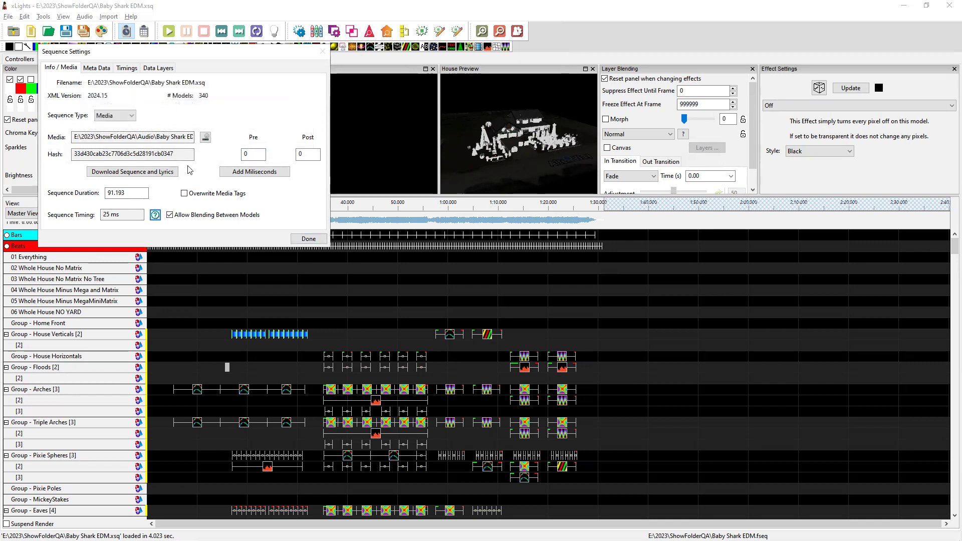
click(311, 240)
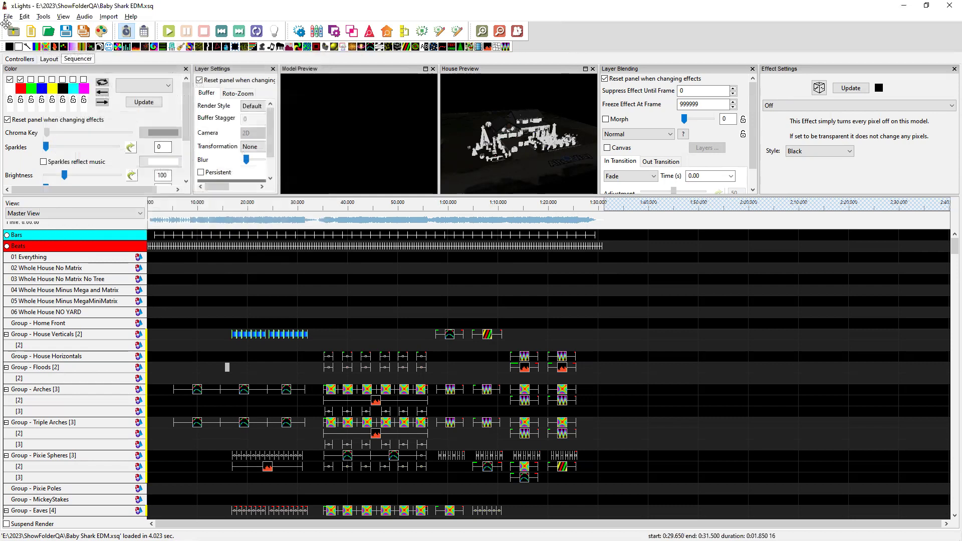
Close the Baby Shark EDM sequence and discard its unsaved changes.
click(8, 17)
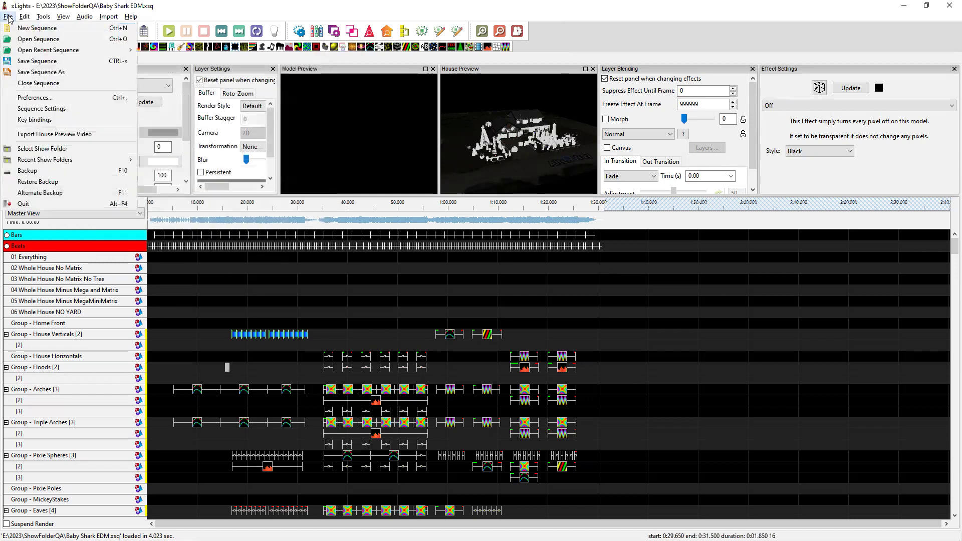
click(49, 85)
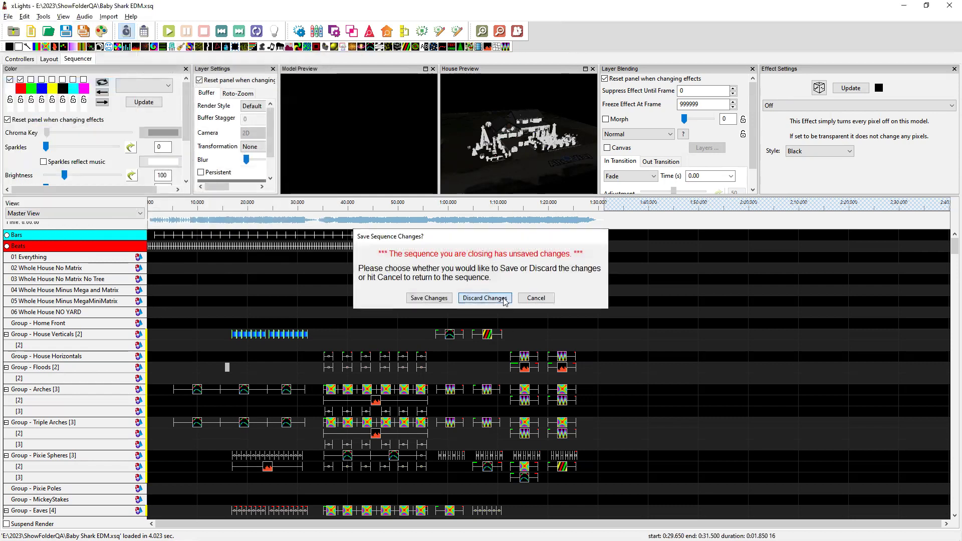
click(485, 298)
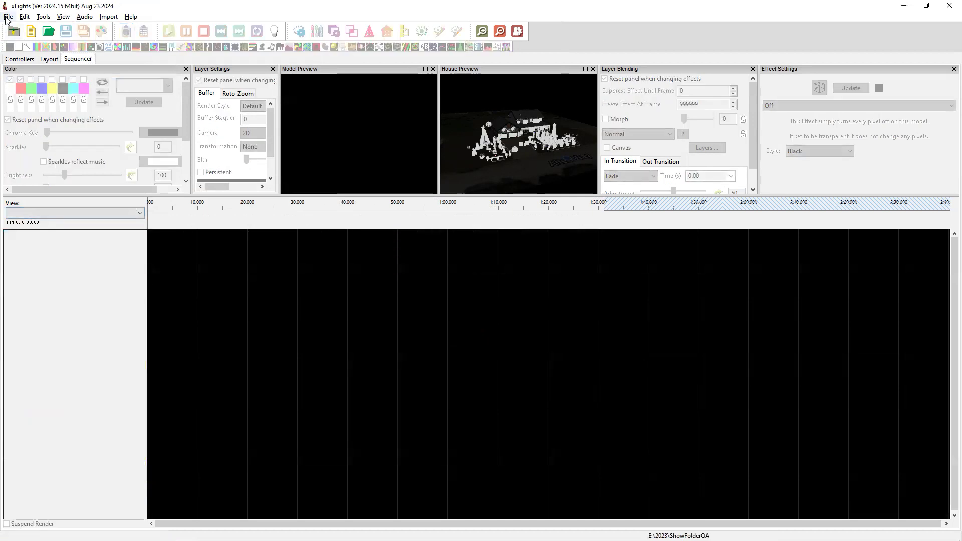
Open Baby Shark EDM.xsq from the recent sequences.
click(8, 16)
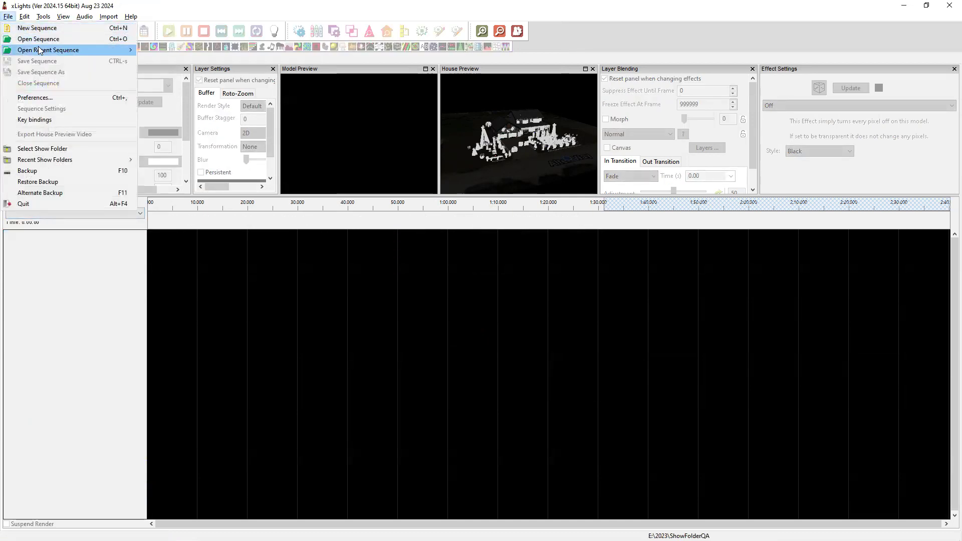
mouse_move(75, 49)
click(185, 50)
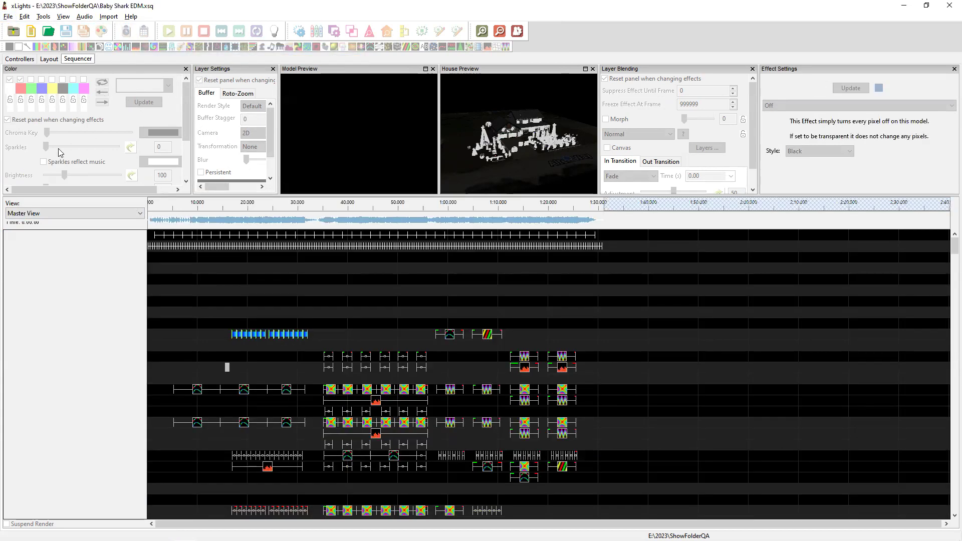
Check the sequence timing of the reopened Baby Shark EDM in its sequence settings.
click(8, 17)
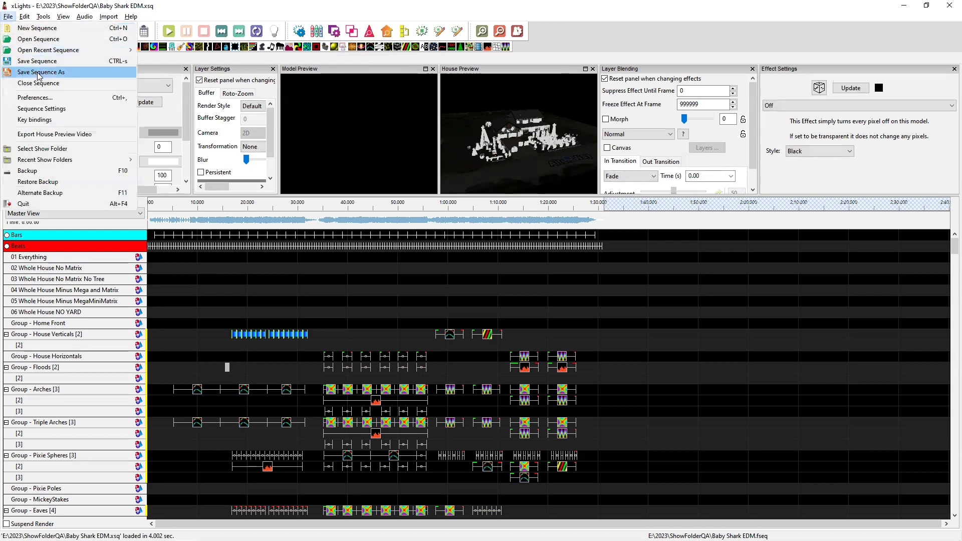
click(42, 108)
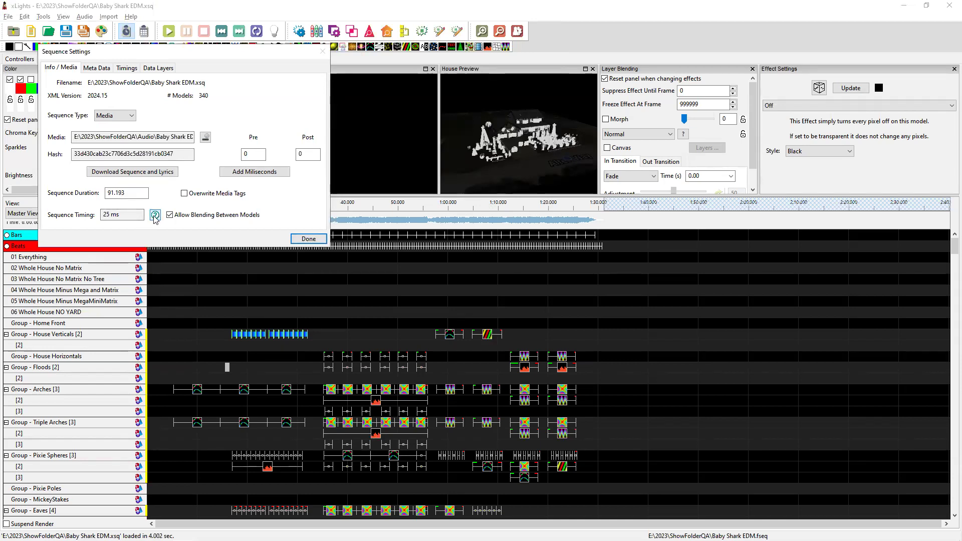
click(315, 240)
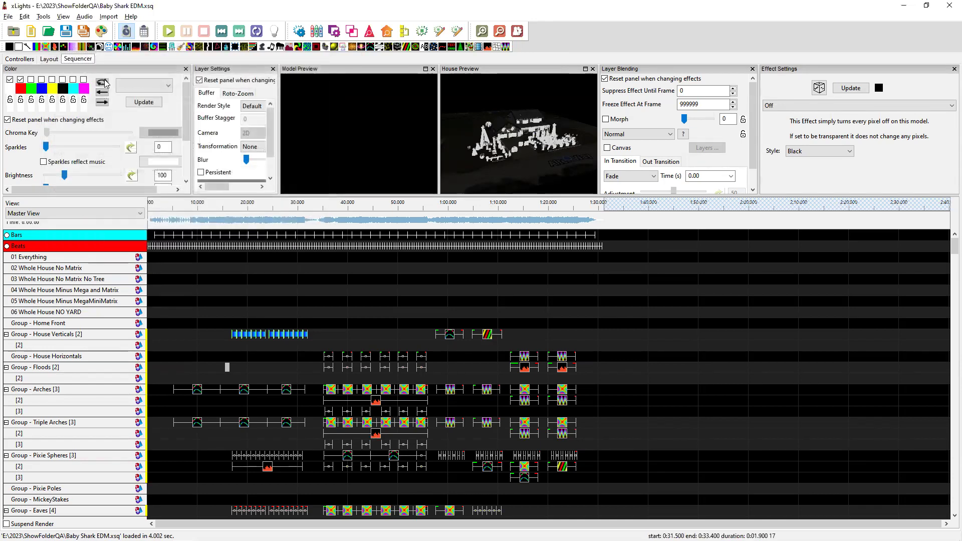
click(108, 17)
click(131, 28)
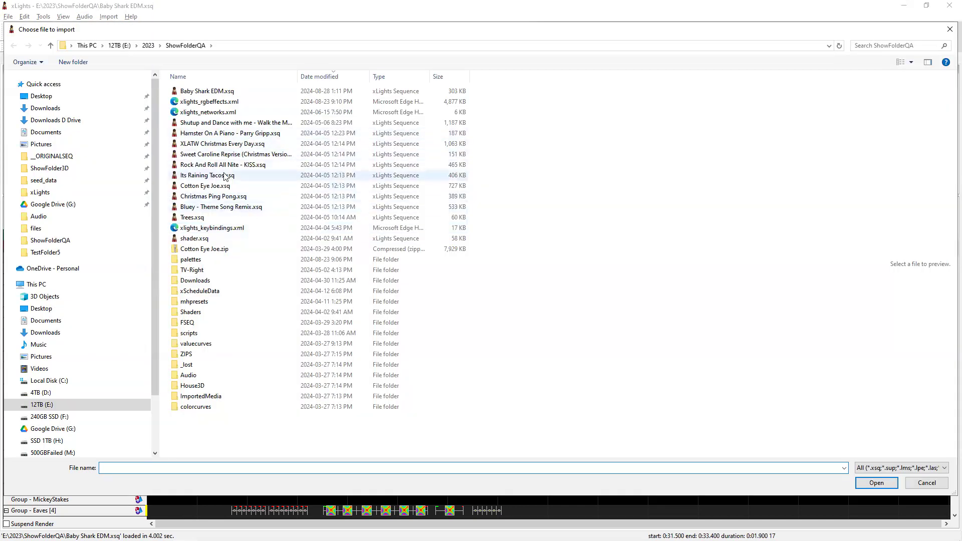
click(925, 484)
click(8, 16)
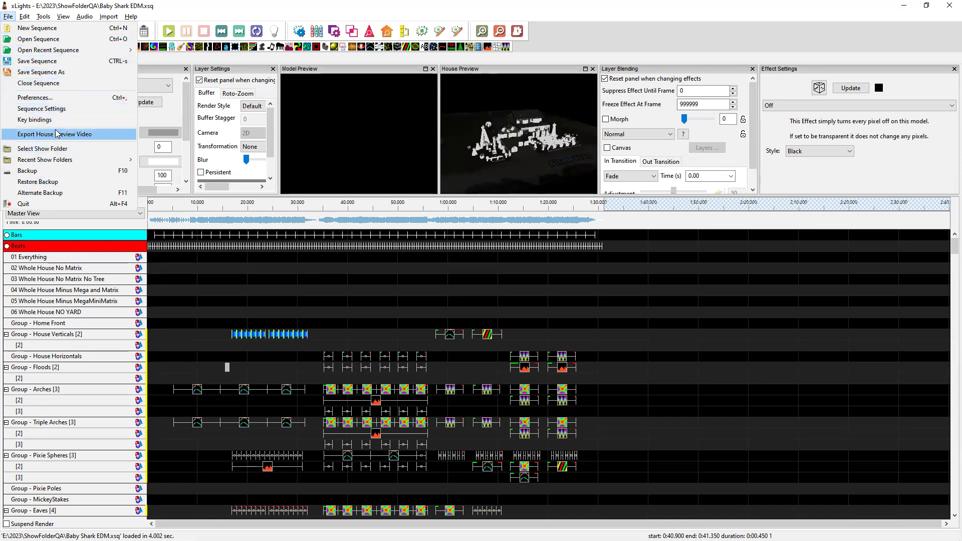
click(8, 16)
Import the effects from Baby Shark EDM.xsq into the open sequence using Auto Map, and save the sequence.
click(109, 17)
click(112, 30)
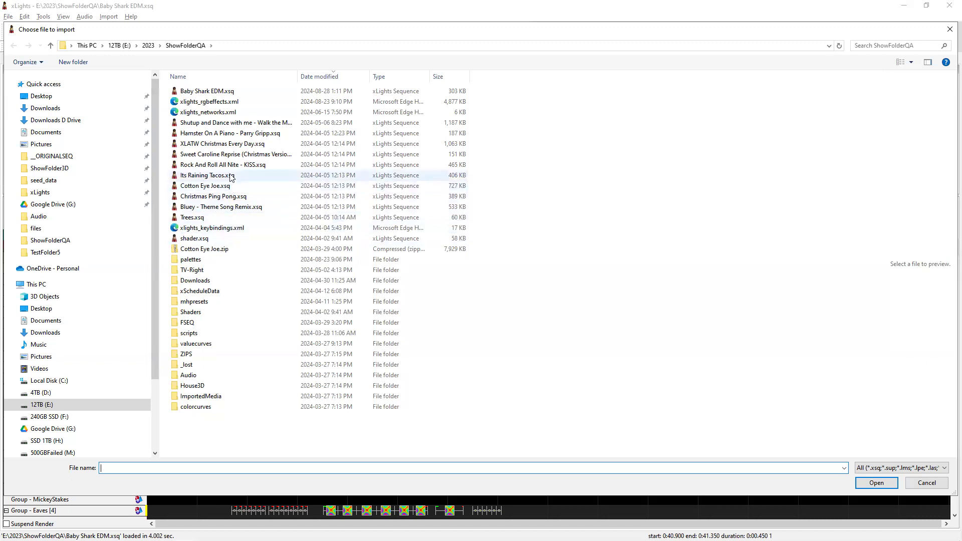
click(232, 94)
click(887, 484)
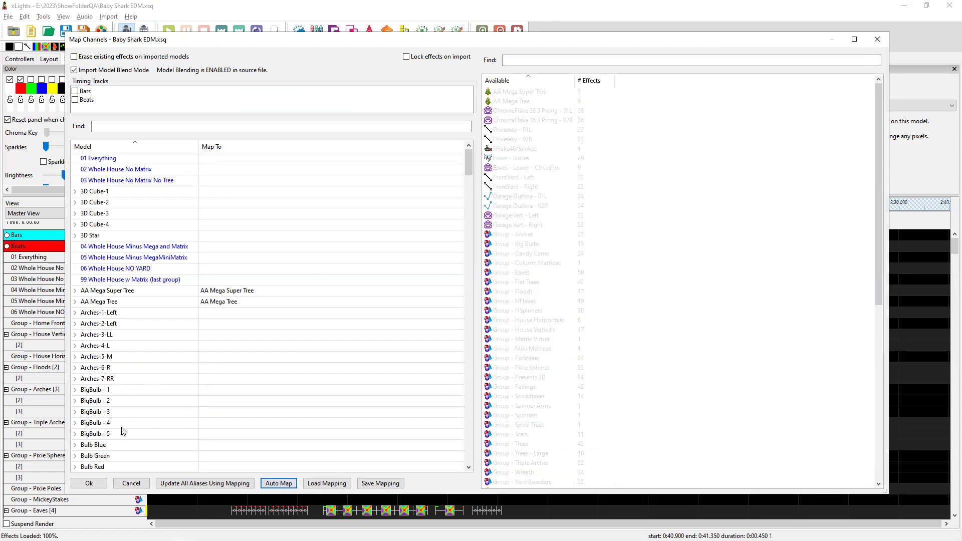
click(89, 484)
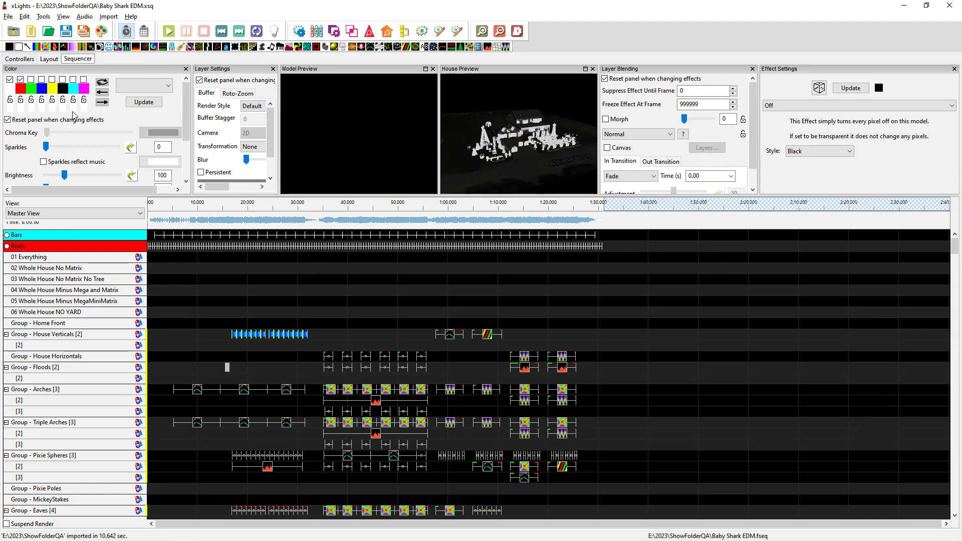
click(68, 34)
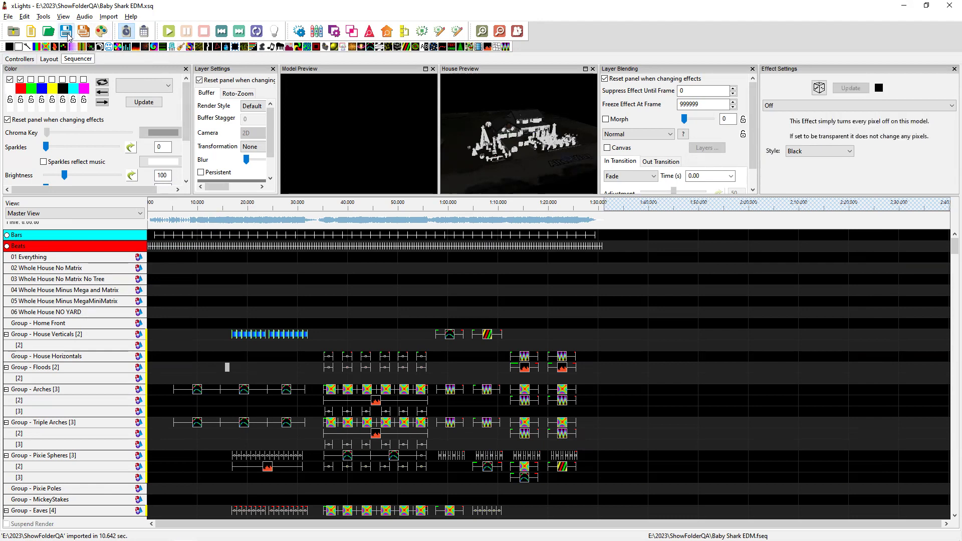
Switch to grepWin, rerun the search for <sequenceTiming>50 ms</sequenceTiming> in the show folder's *.xsq files, and close grepWin.
key(alt+Tab)
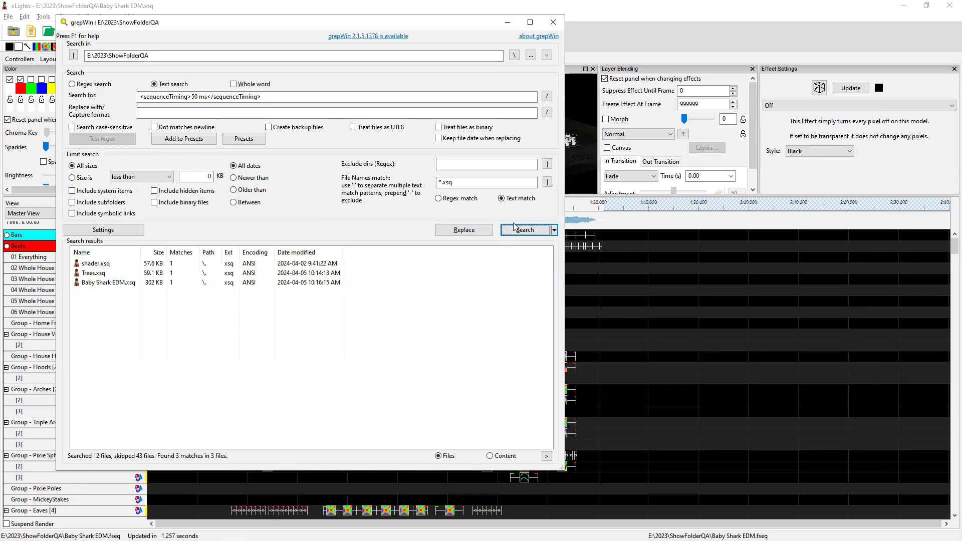
click(515, 228)
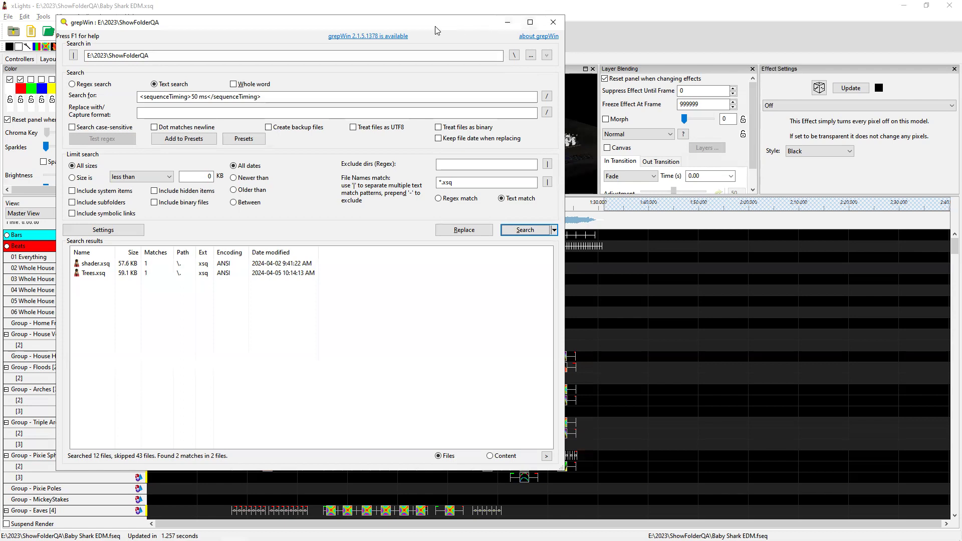
drag(435, 30, 670, 58)
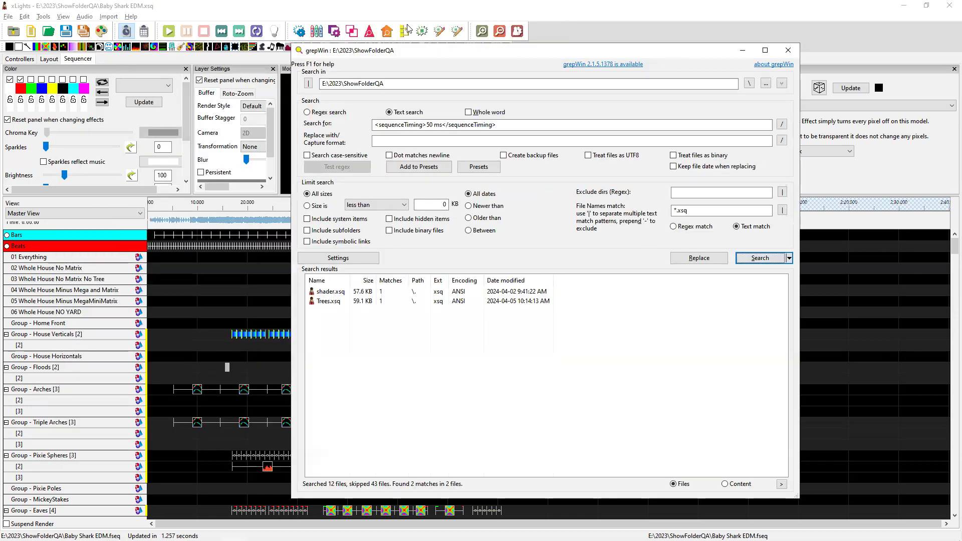
click(789, 51)
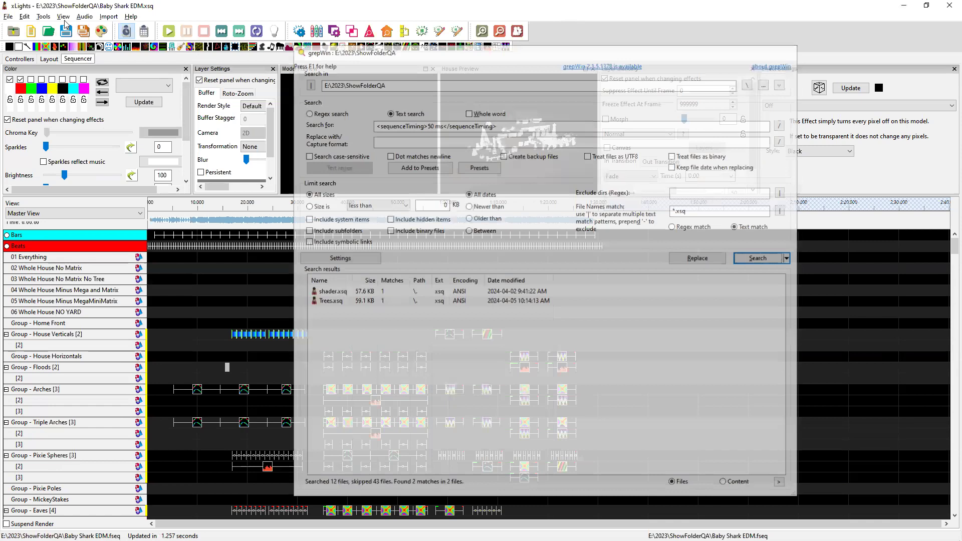
Check the sequence timing and frame interval of the saved Baby Shark EDM sequence in its settings.
click(8, 17)
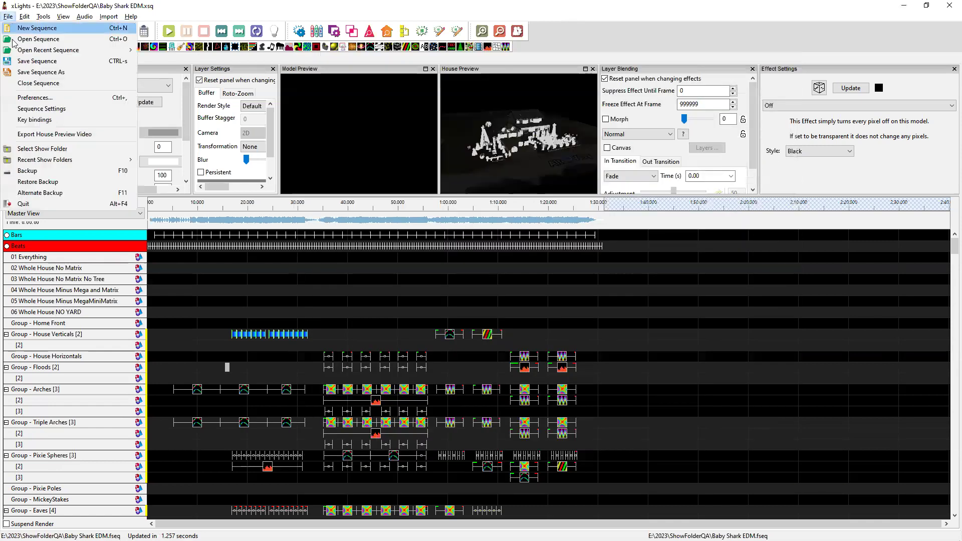
click(40, 109)
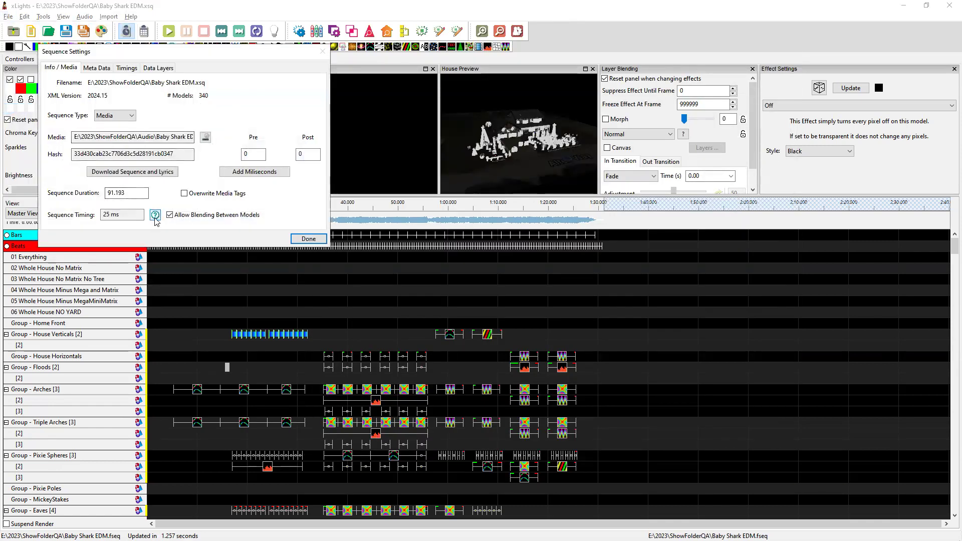
scroll(150, 216, down, 1)
click(249, 156)
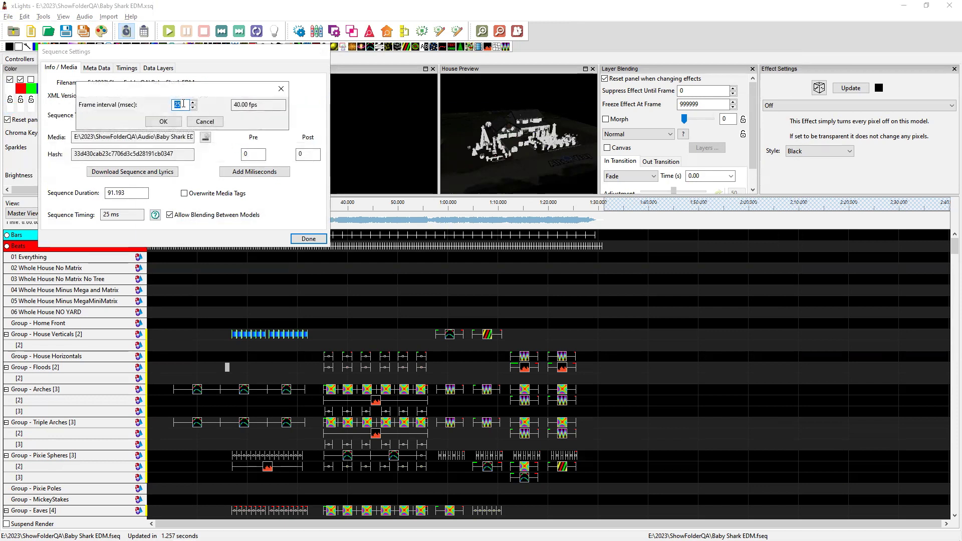
key(Tab)
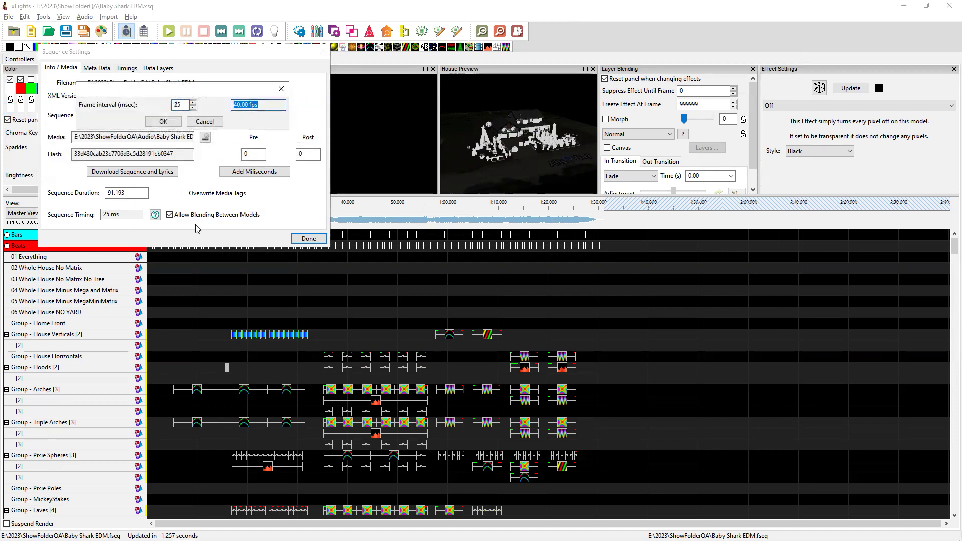
click(164, 122)
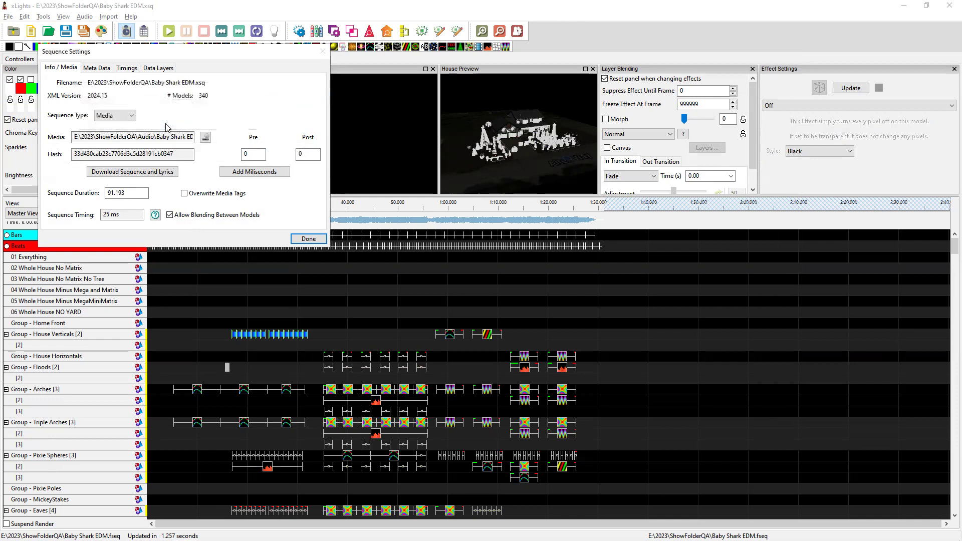
click(308, 239)
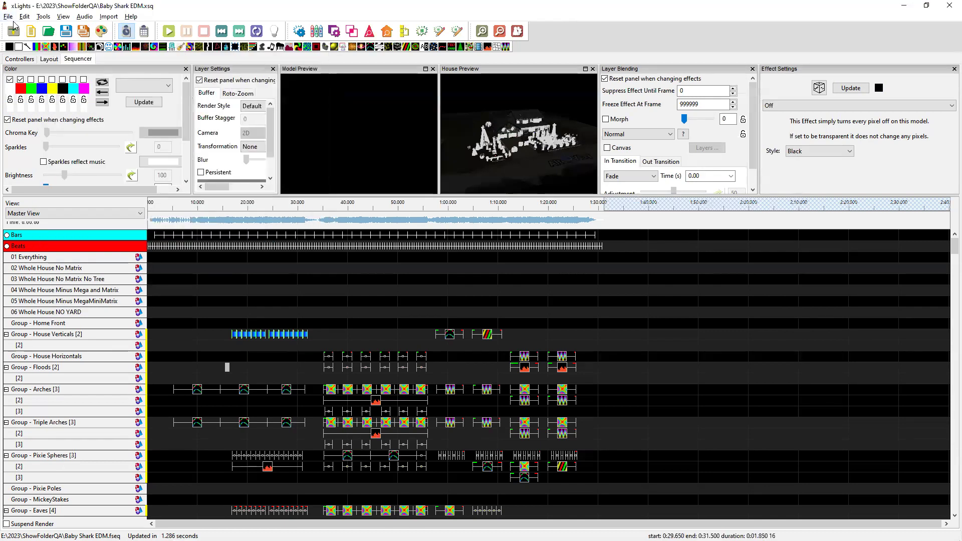
Enable Backup On Launch in the backup preferences.
click(8, 16)
click(42, 99)
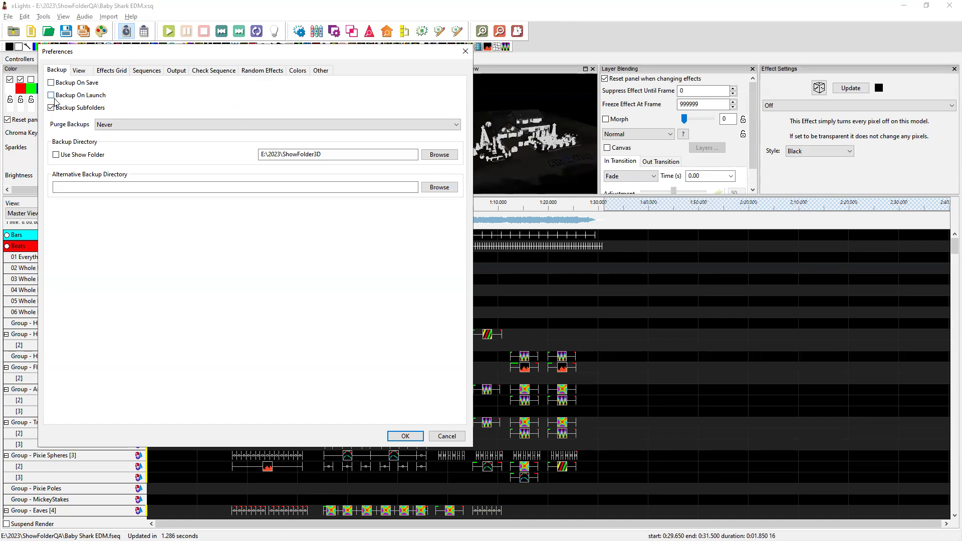
click(51, 95)
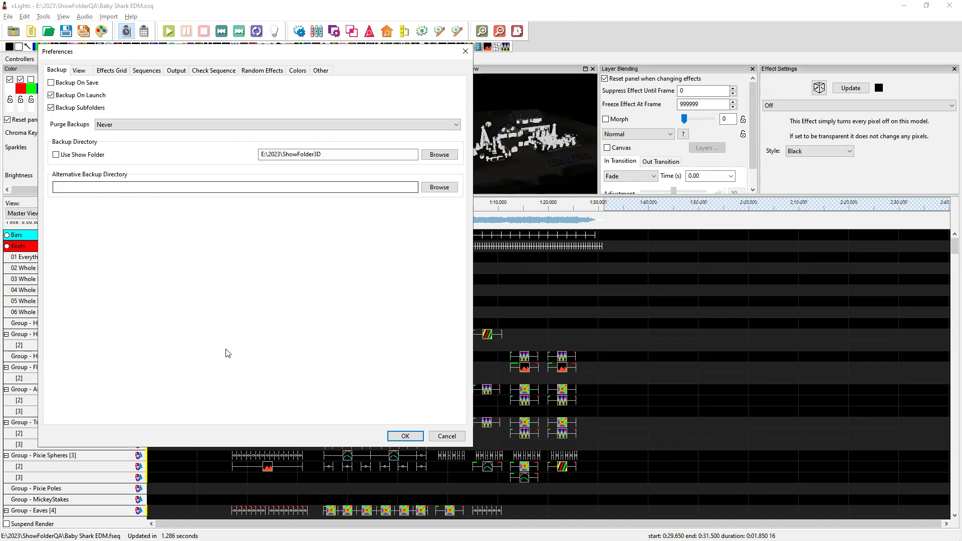
click(411, 439)
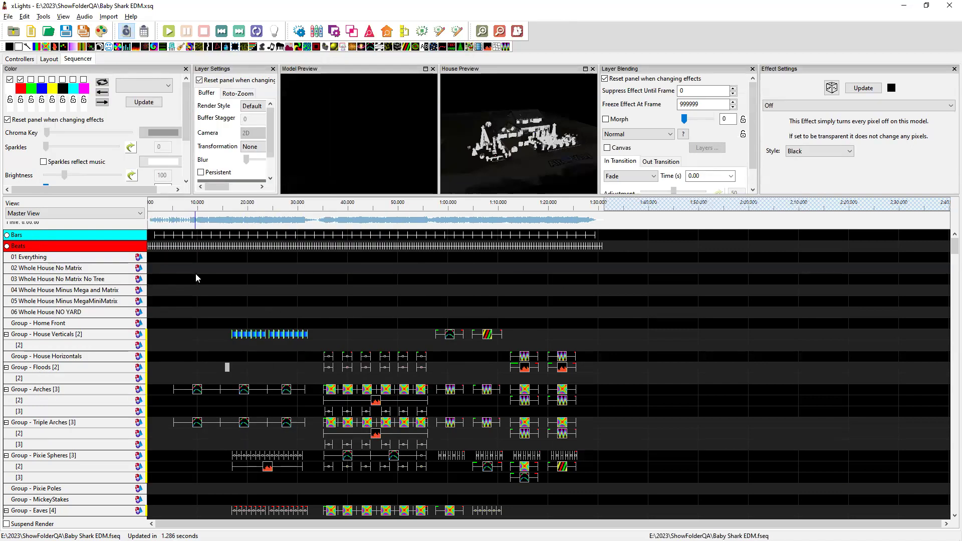
Back up the xml and xsq files to a dated folder in E:\2023\ShowFolder3D\Backup.
click(8, 16)
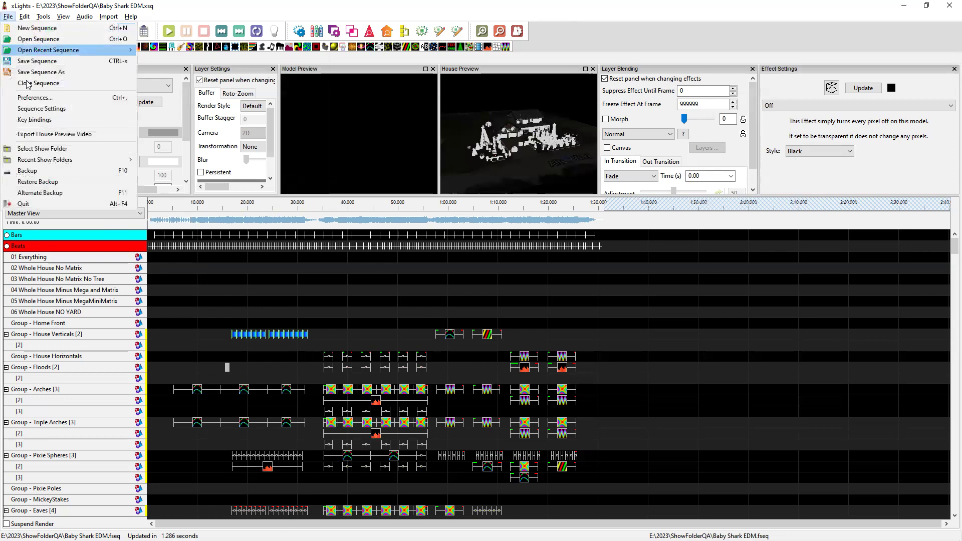
click(122, 174)
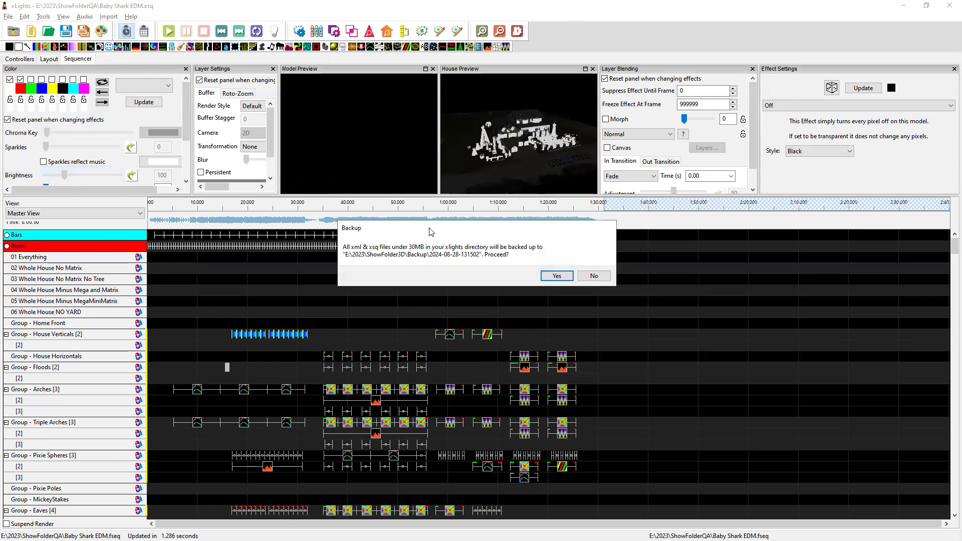
click(558, 275)
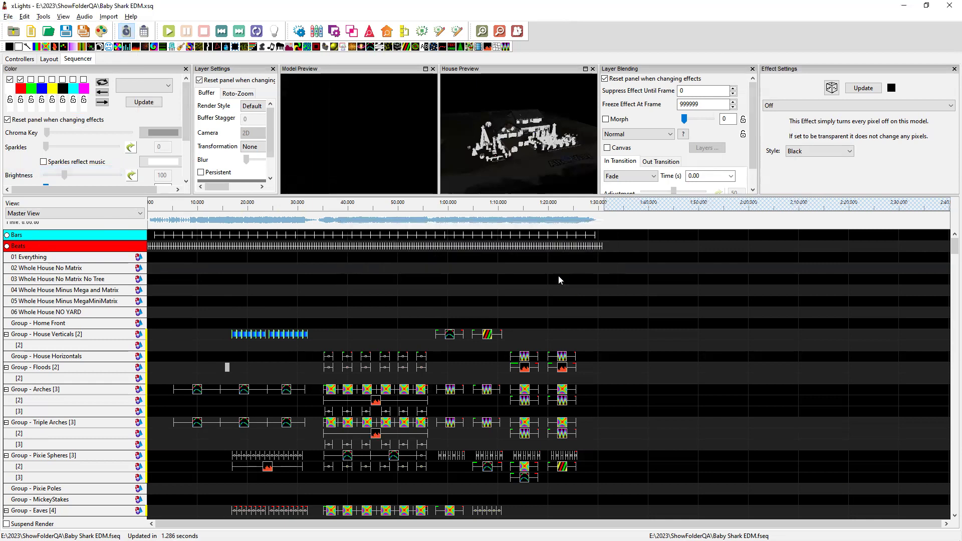